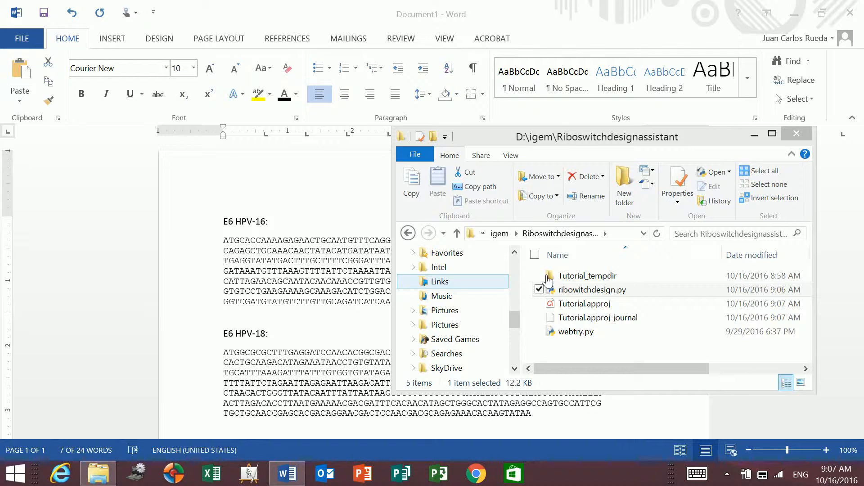
Run ribowitchdesign.py and answer y so that the riboswitch interacts with more than one strand.
double_click(586, 291)
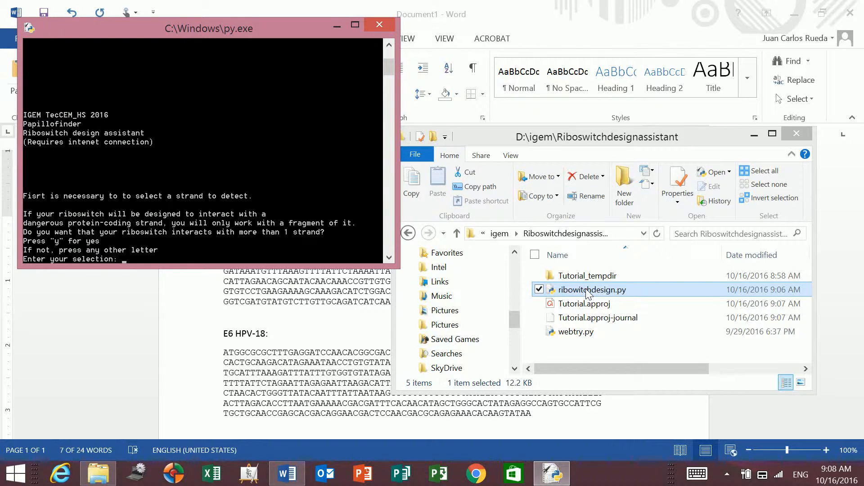
text(y)
key(Return)
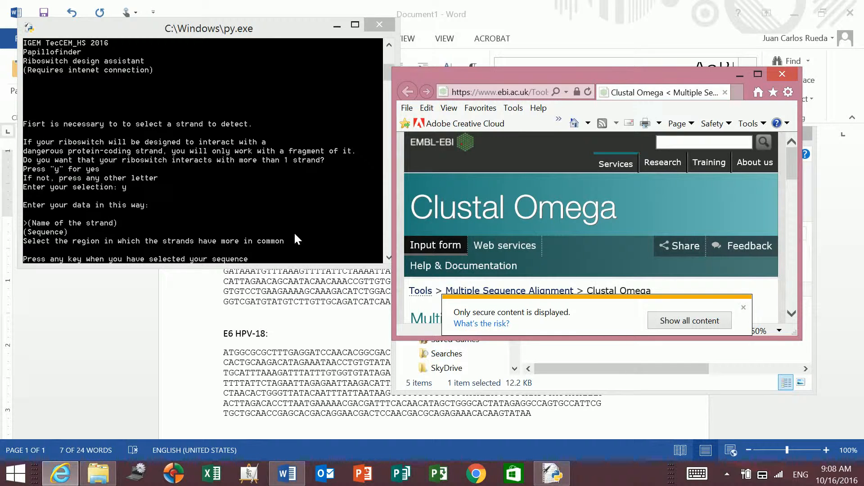
Copy the whole E6 HPV-16 sequence from the Word document.
click(297, 344)
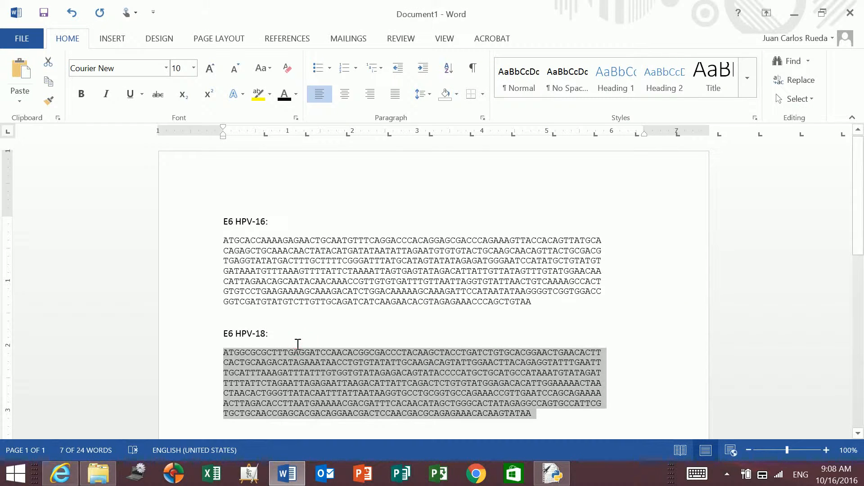
click(358, 314)
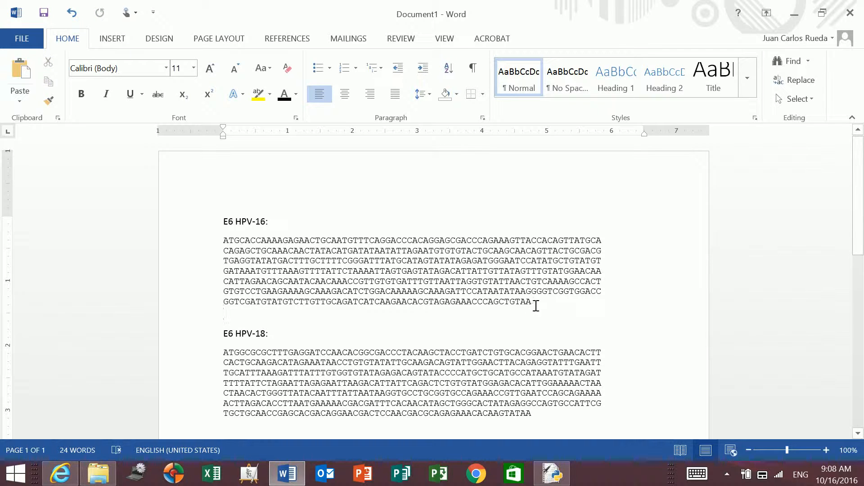
drag(533, 302, 190, 243)
key(ctrl+c)
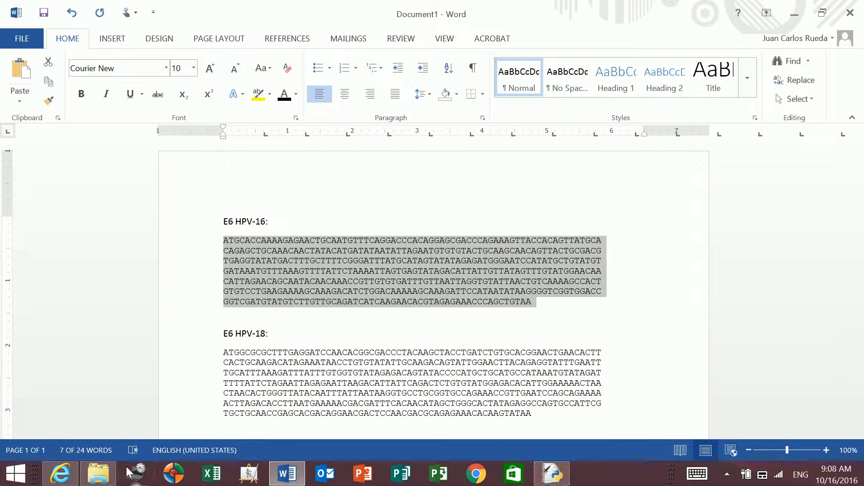
Switch to Clustal Omega in the browser, set the sequence type to DNA, and enter the copied HPV-16 sequence under the header >16.
click(67, 480)
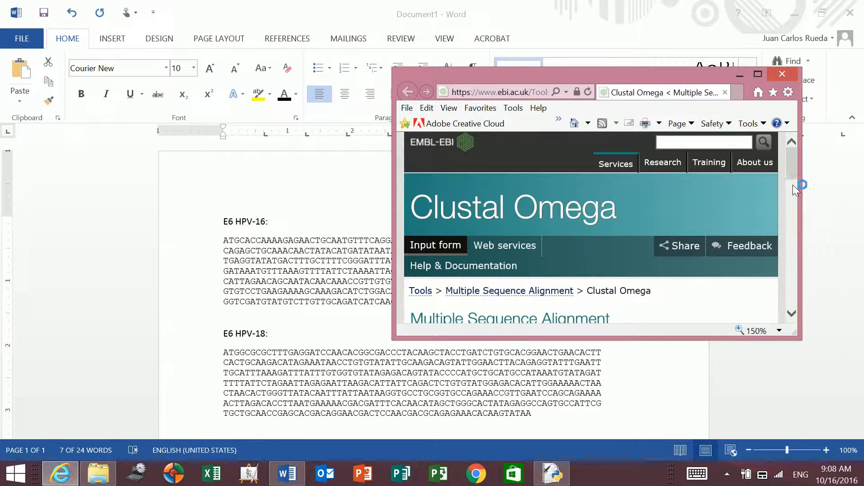
drag(788, 169, 787, 207)
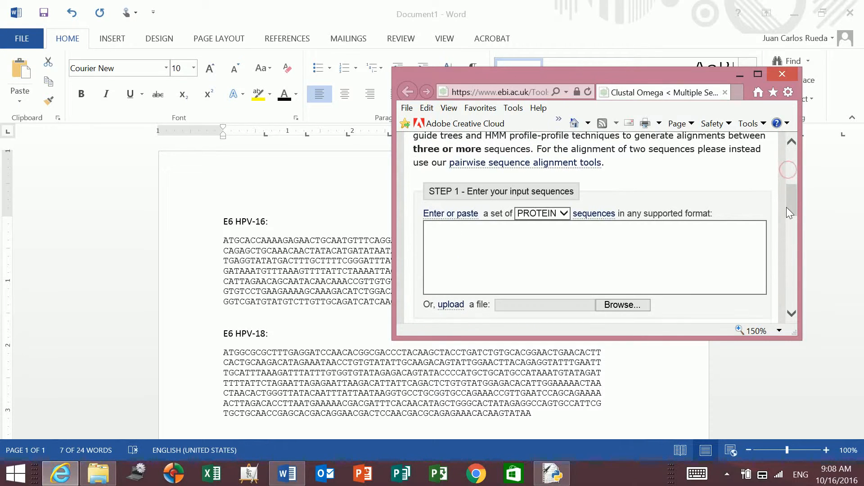
click(563, 215)
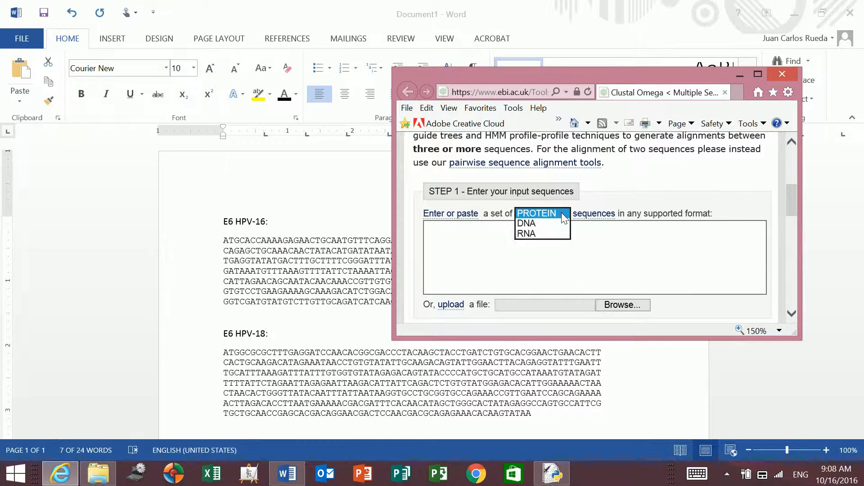
click(536, 225)
click(494, 249)
text(>)
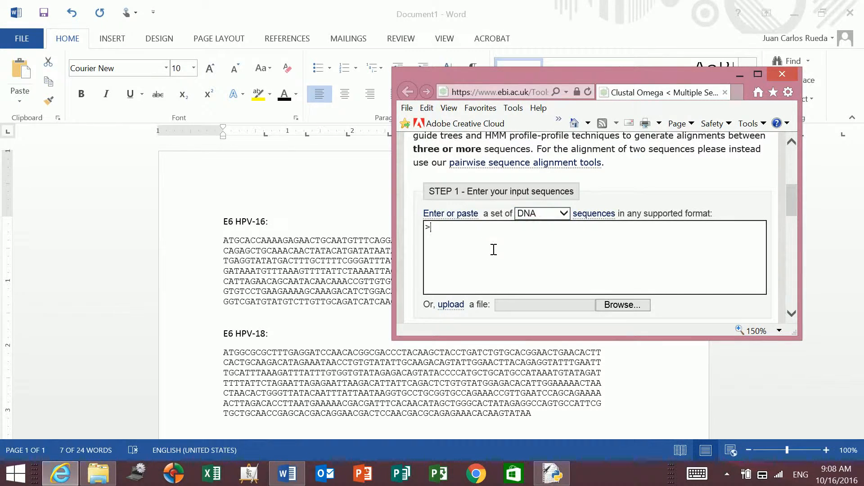
text(16)
key(ctrl+v)
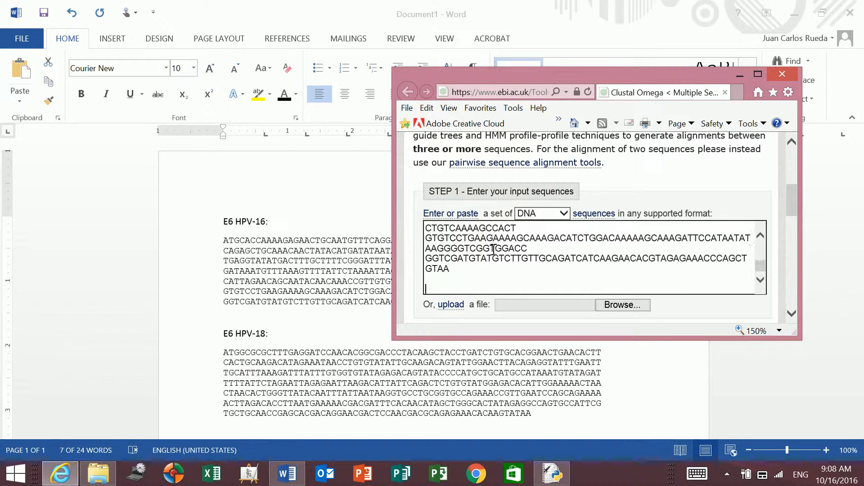
Add a second entry headed >18 to the Clustal Omega input, using the E6 HPV-18 sequence copied from the Word document.
key(Return)
text(>18)
click(224, 352)
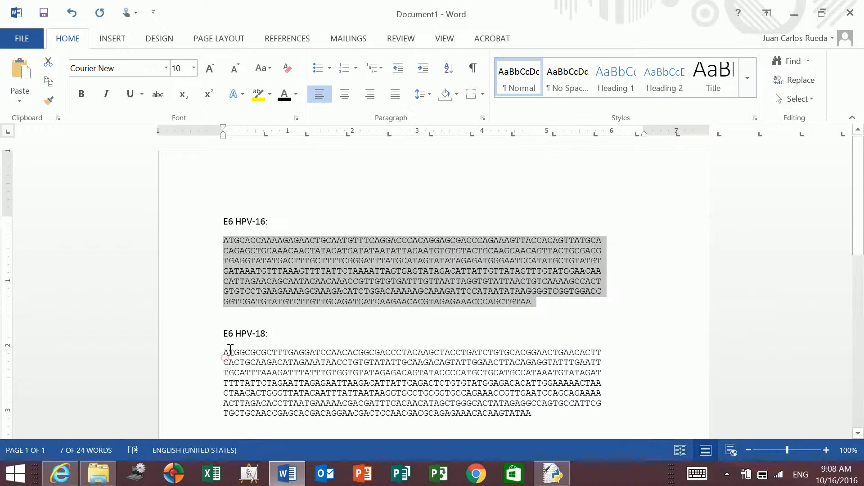
drag(224, 352, 535, 414)
key(ctrl+c)
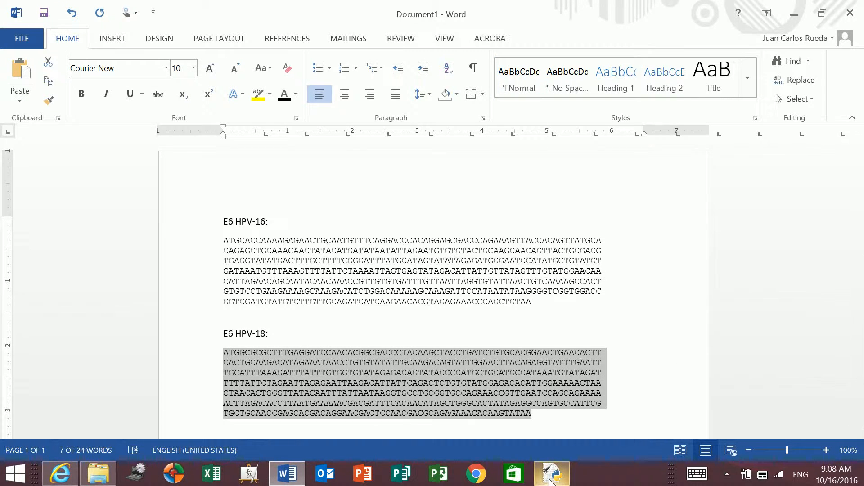
click(60, 472)
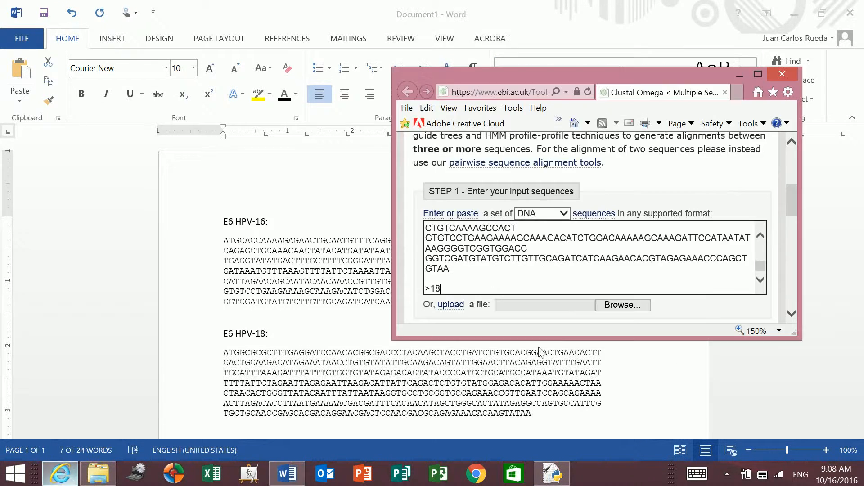
key(ctrl+v)
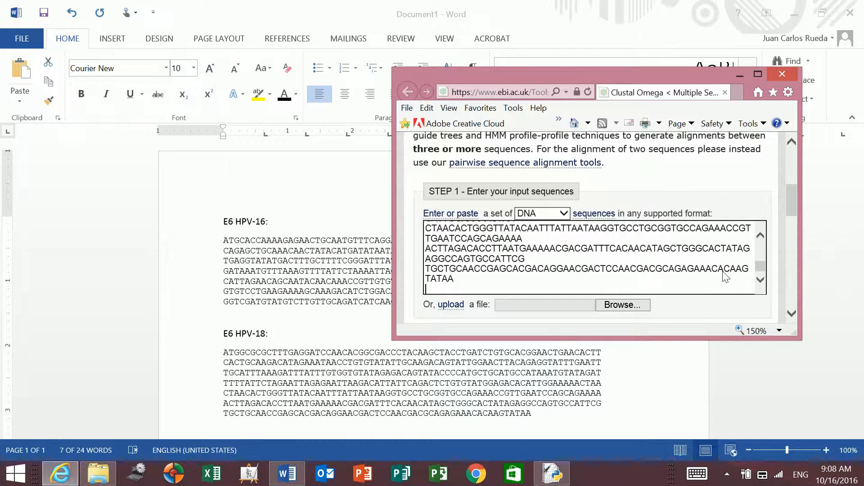
Submit the two-strand alignment job and bring the riboswitch script's console to the front.
drag(792, 199, 789, 254)
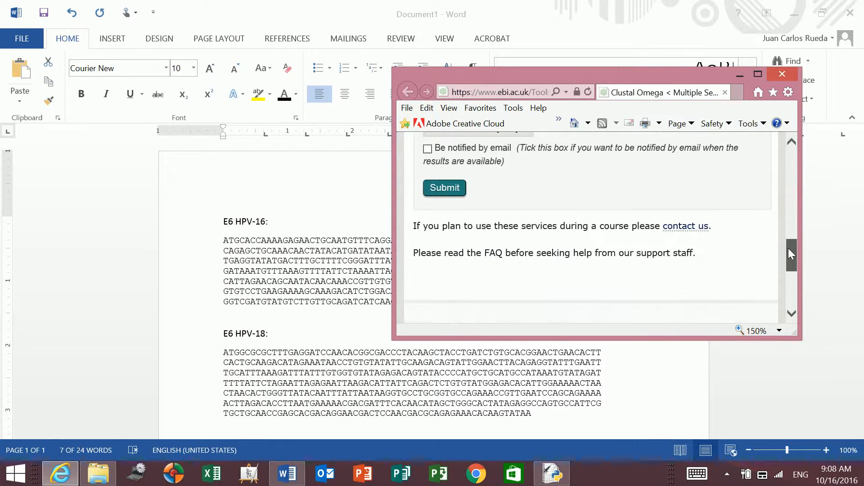
click(448, 190)
click(552, 473)
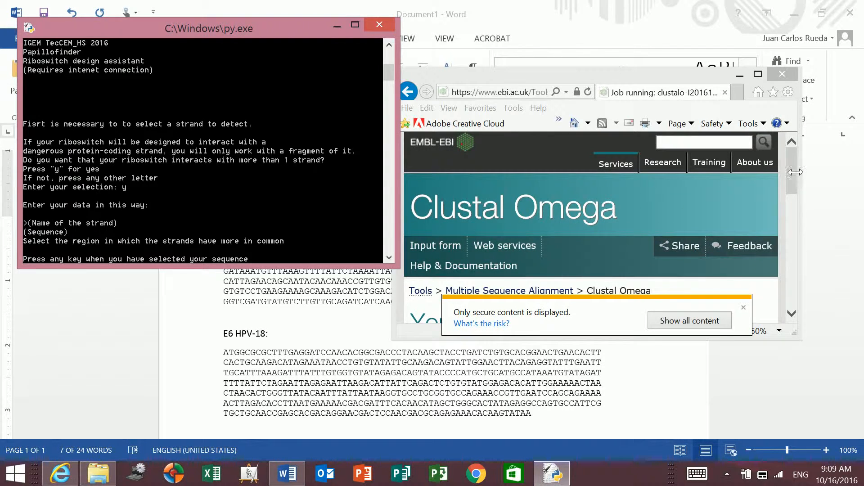
Copy the fragment from TGCTGTATG to TTATTCTA in strand 16 of the alignment results, and confirm in the script that a sequence is selected.
drag(789, 172, 786, 228)
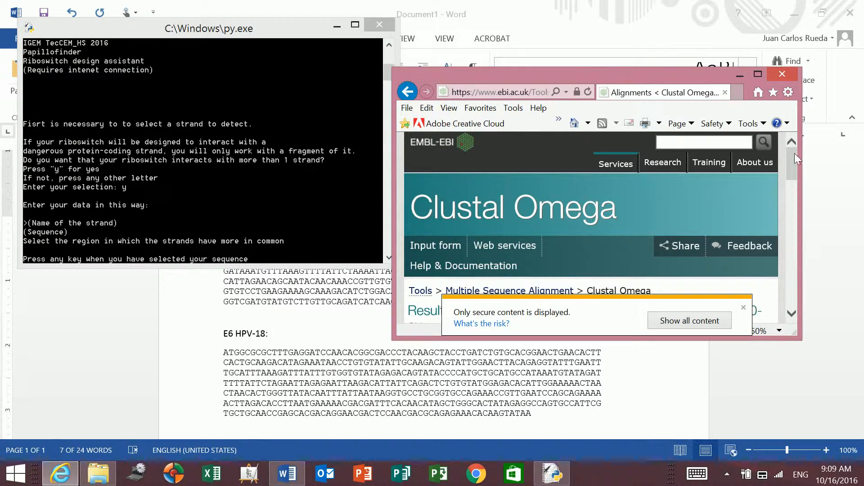
drag(793, 156, 780, 219)
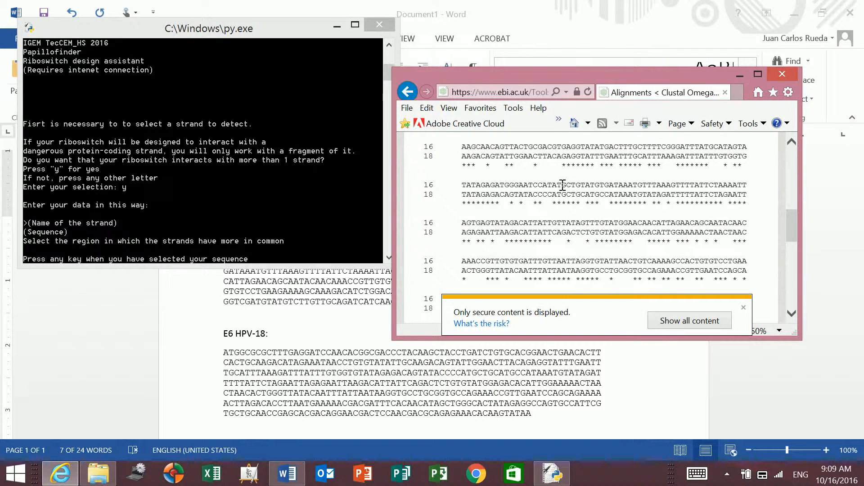
drag(559, 185, 725, 187)
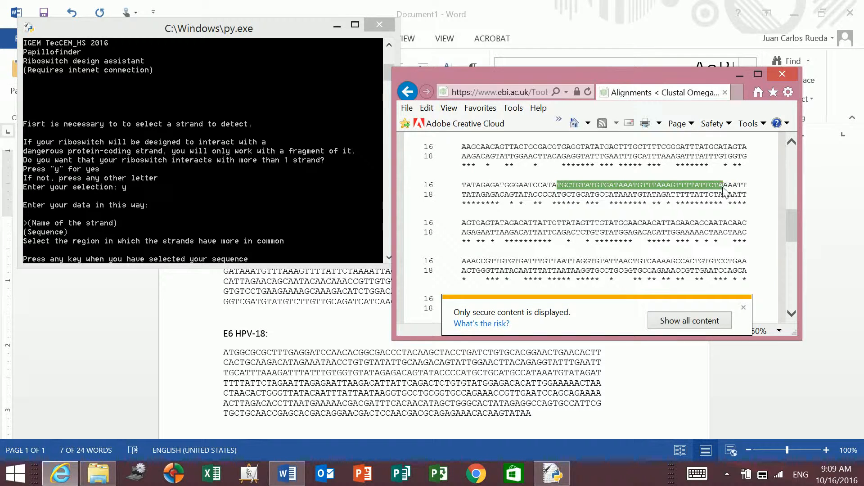
right_click(686, 185)
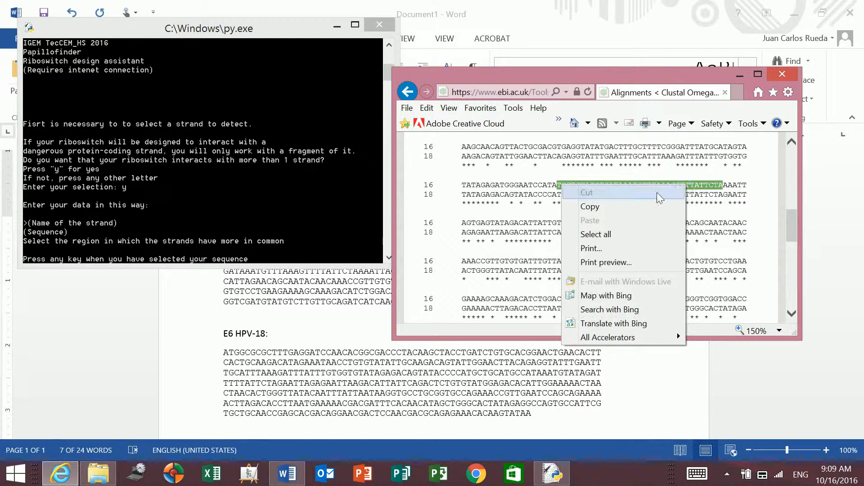
click(649, 206)
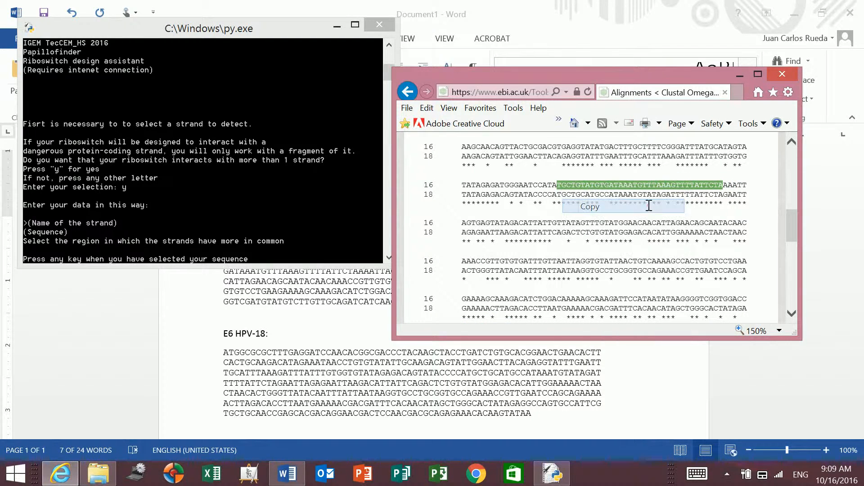
click(236, 253)
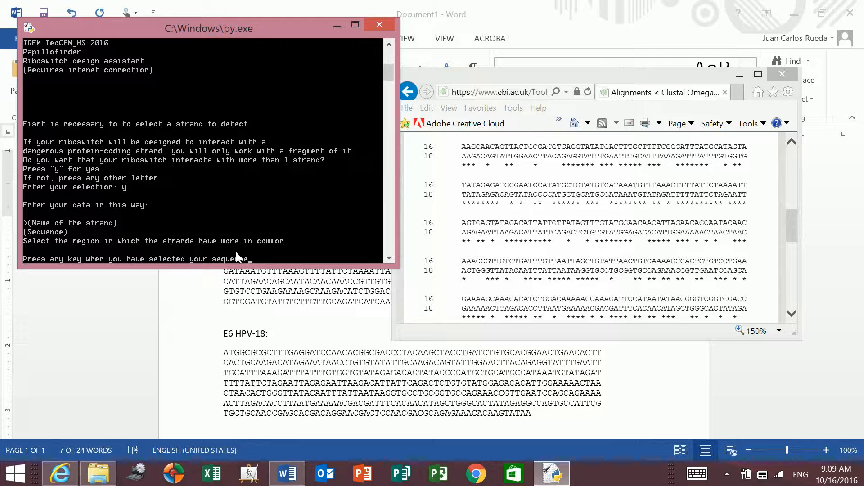
key(Return)
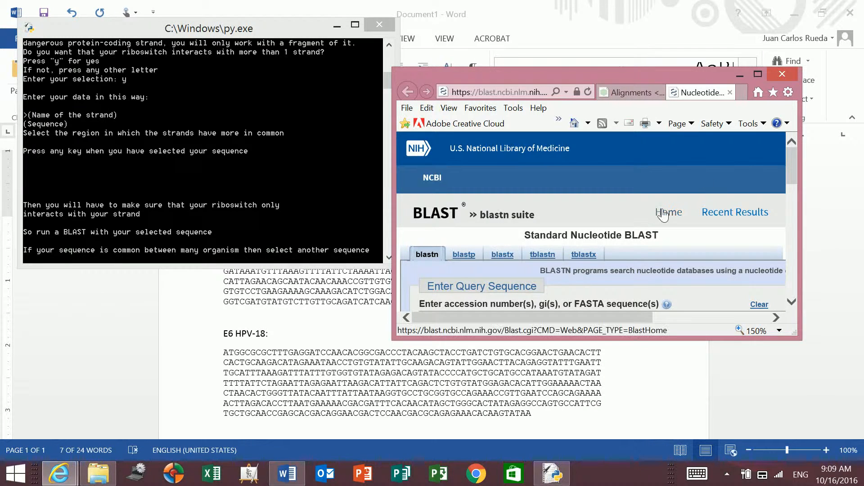
Run a nucleotide BLAST on the copied fragment with the default megablast option and review the matching organisms.
scroll(791, 179, down, 3)
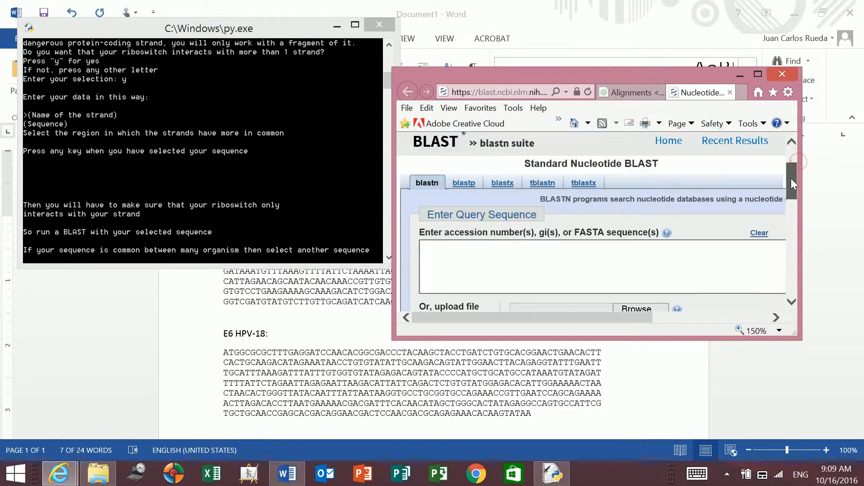
click(682, 188)
key(ctrl+v)
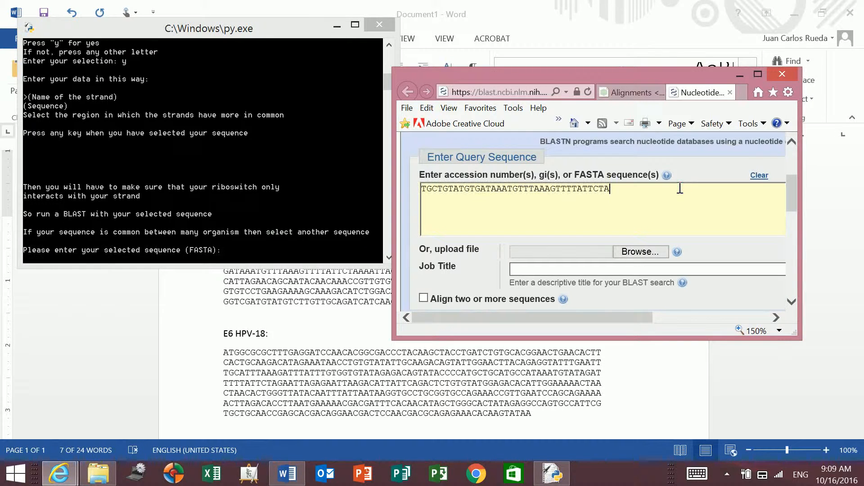
drag(792, 202, 776, 274)
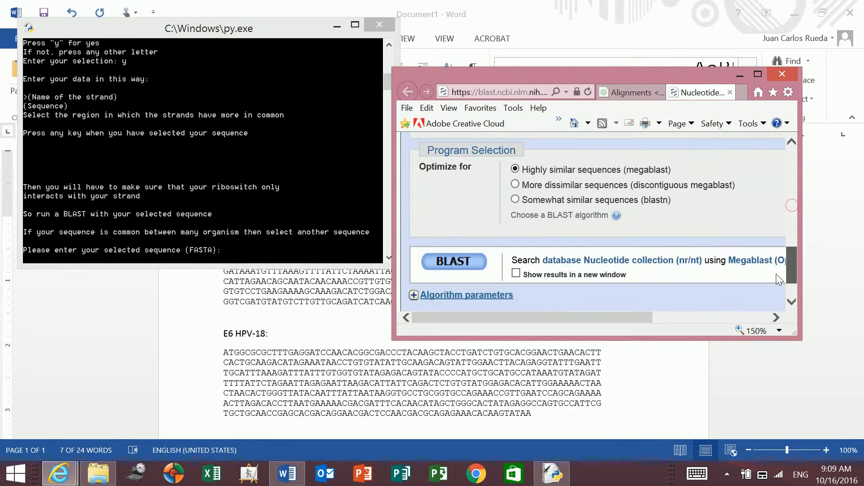
click(450, 216)
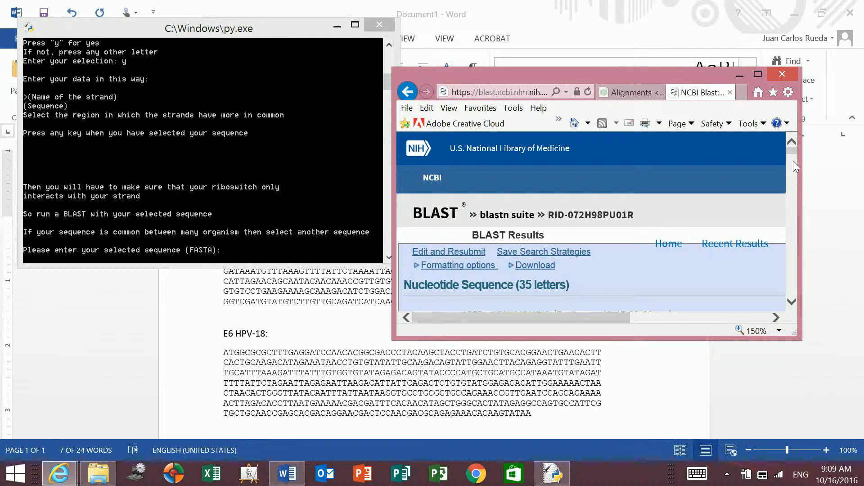
drag(792, 152, 791, 185)
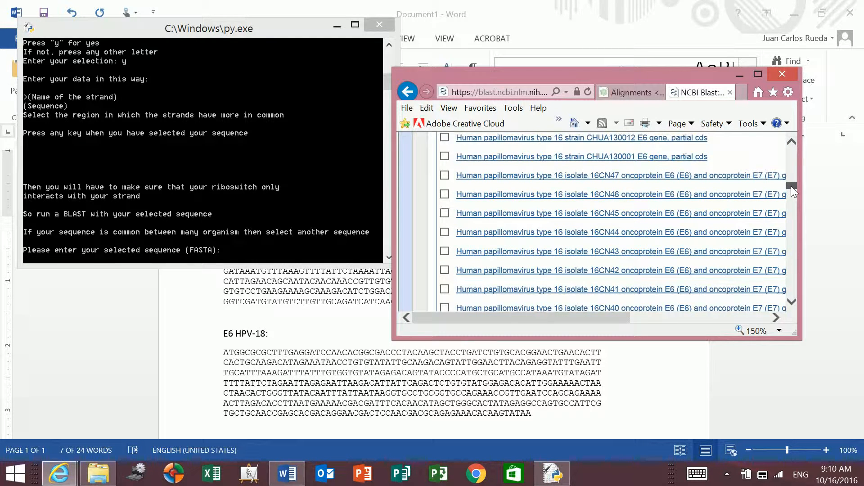
drag(791, 186, 789, 193)
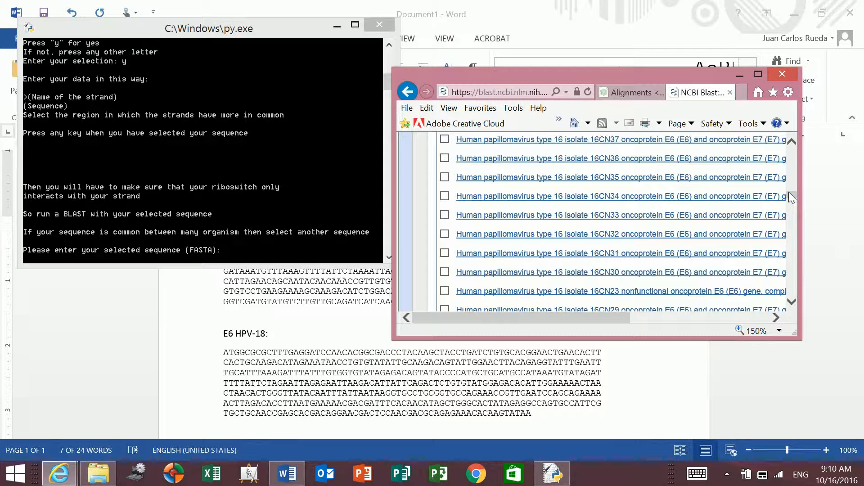
Paste the copied fragment into the script's console at the FASTA sequence prompt.
click(99, 257)
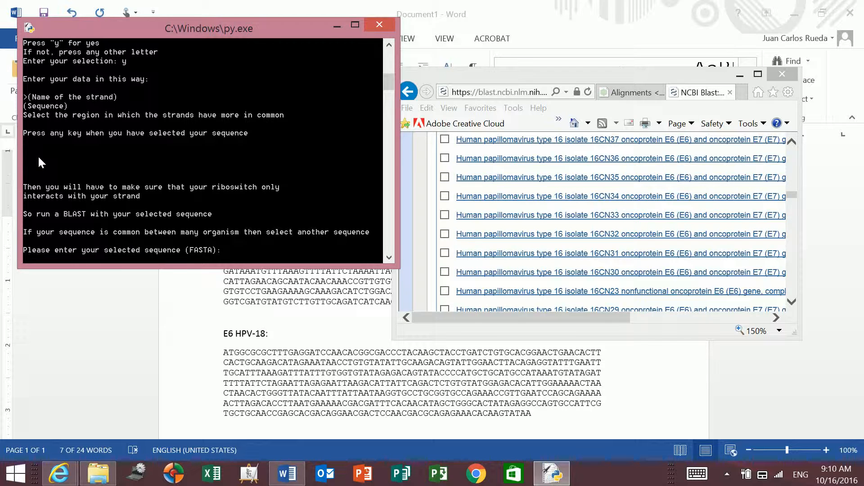
click(29, 33)
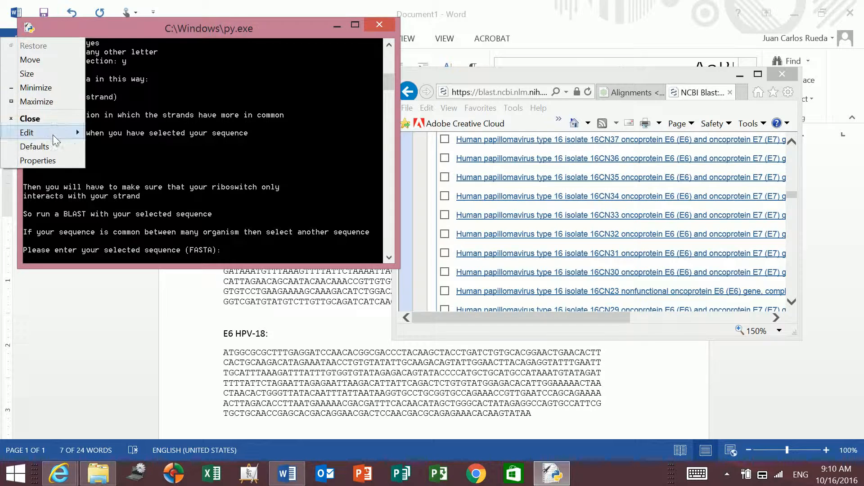
mouse_move(80, 135)
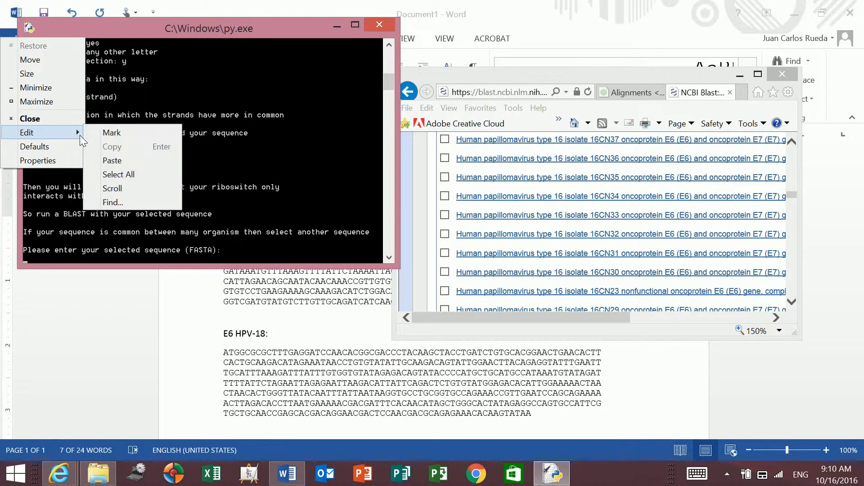
click(118, 161)
Replace one T near the middle of the pasted sequence with the invalid base X and submit it to the script.
key(Left)
key(Left)
key(Left)
key(Left)
key(Left)
key(Left)
key(Left)
key(Left)
key(Left)
key(Left)
key(Left)
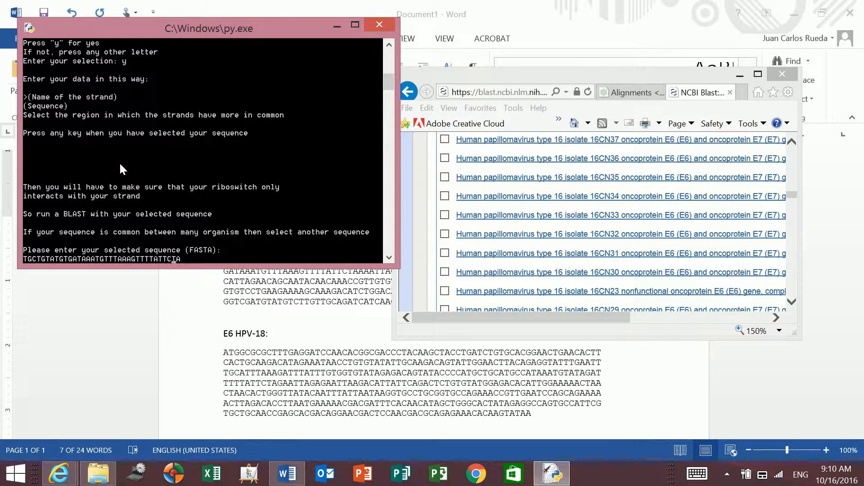
key(Left)
key(Left)
key(Left)
key(Left)
key(BackSpace)
text(X)
key(Return)
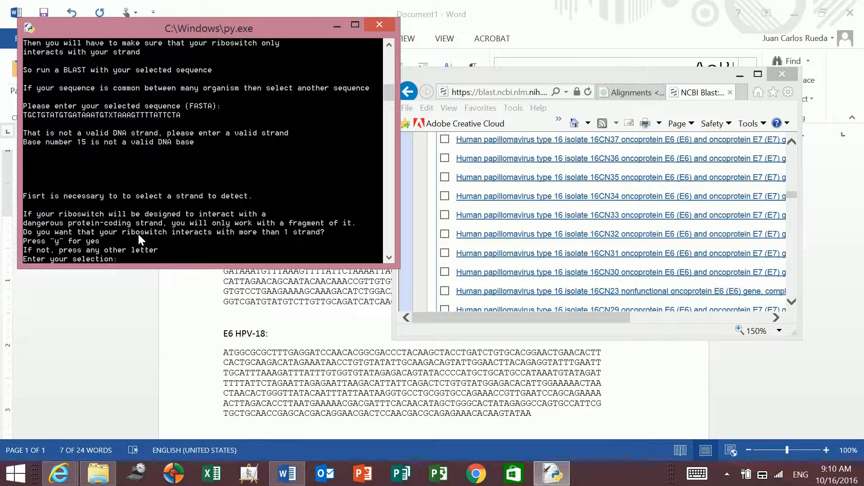
Answer o at the script's selection prompt to continue with a single strand.
text(o)
key(Return)
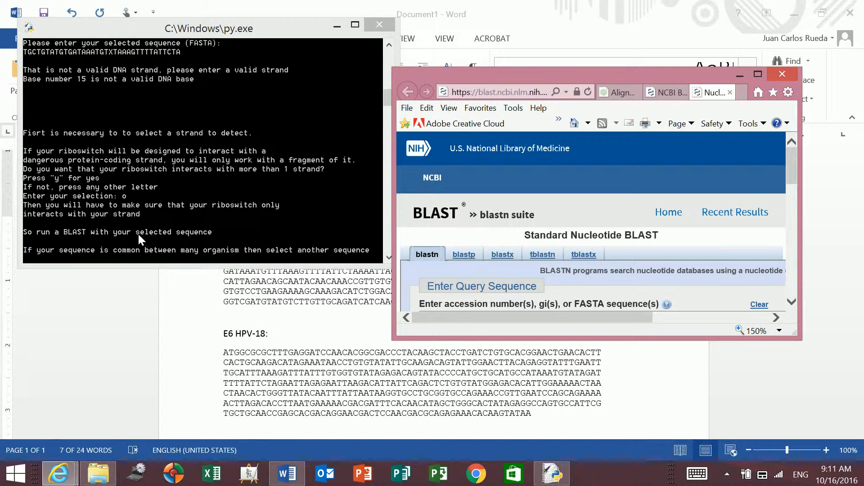
Paste the original copied fragment at the script's FASTA sequence prompt and submit it.
click(168, 222)
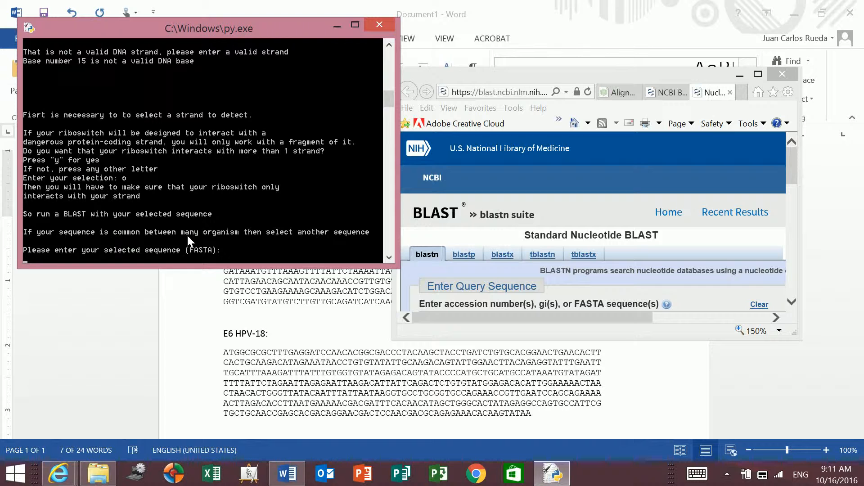
key(ctrl+v)
key(BackSpace)
click(29, 28)
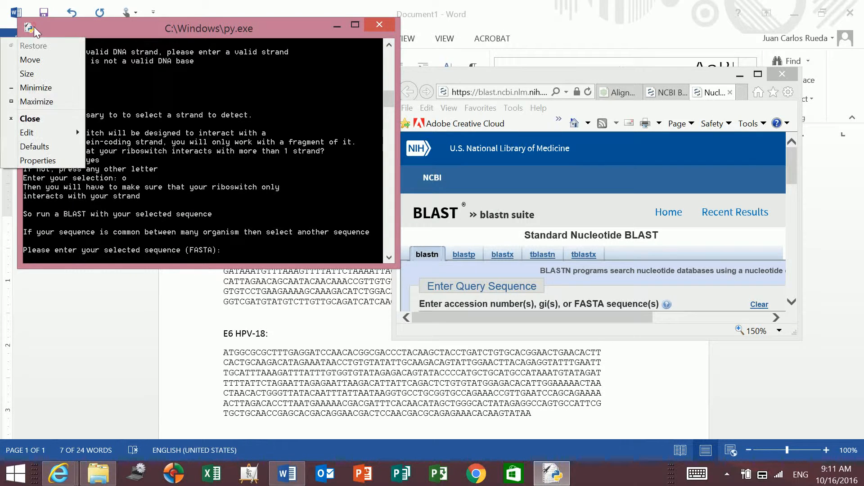
mouse_move(43, 137)
click(112, 161)
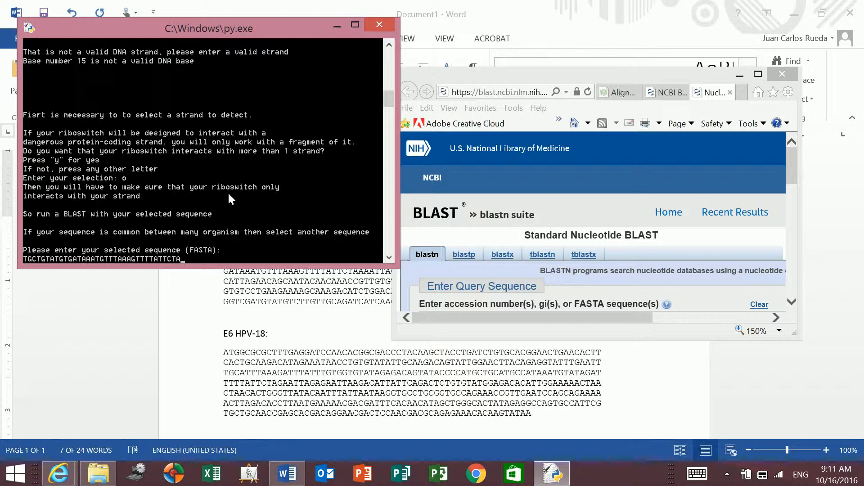
key(Return)
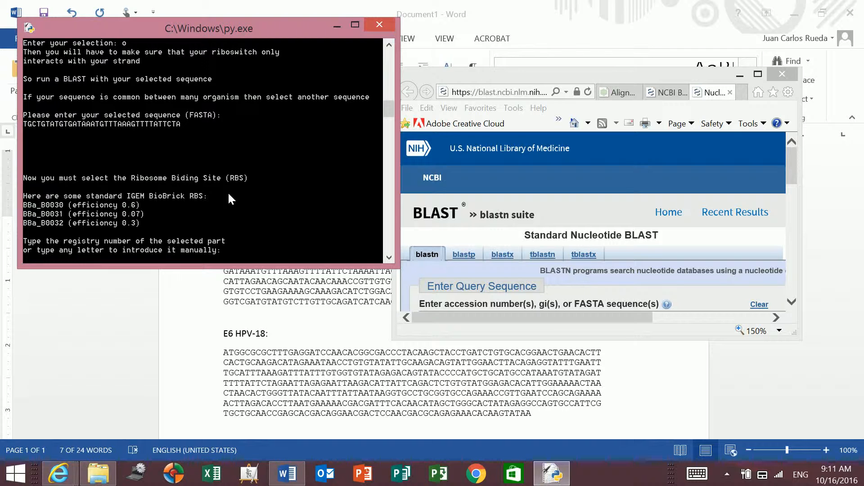
Enter BBa_B0030 as the ribosome binding site in the script.
text(BBa_B0030)
key(Return)
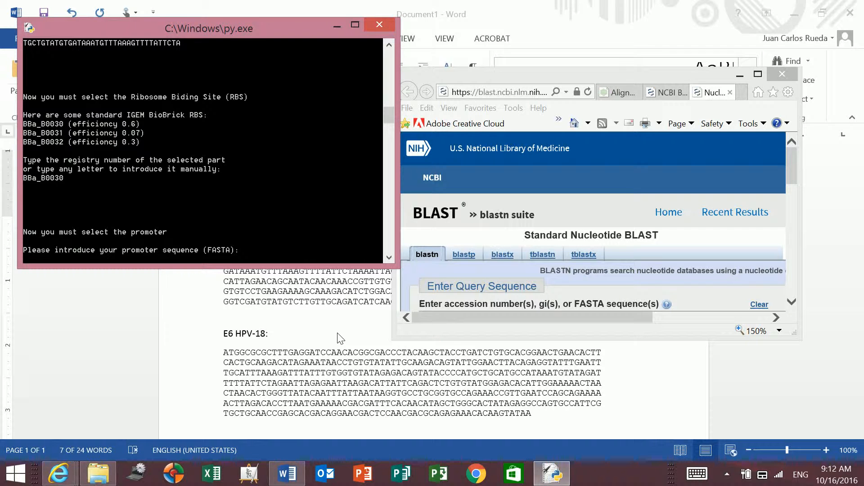
Copy the full promoter BBa_R0010 sequence from the Word document.
key(alt+Tab)
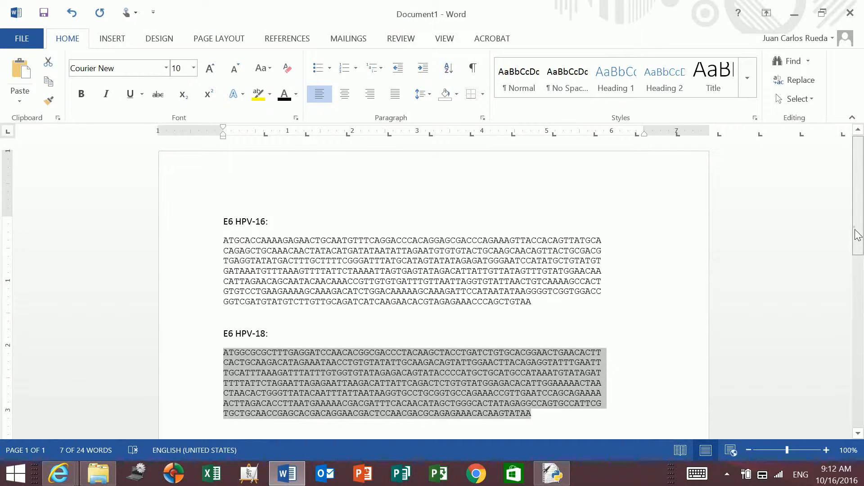
drag(857, 234, 834, 305)
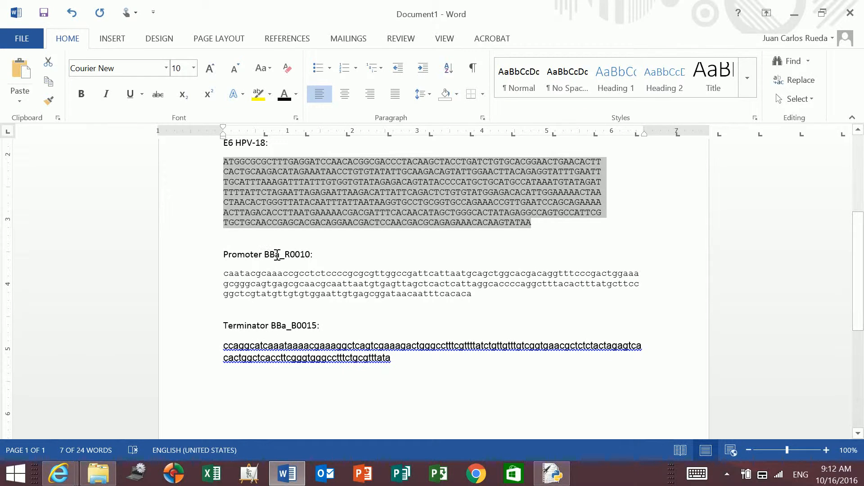
click(479, 298)
drag(480, 298, 221, 278)
key(ctrl+c)
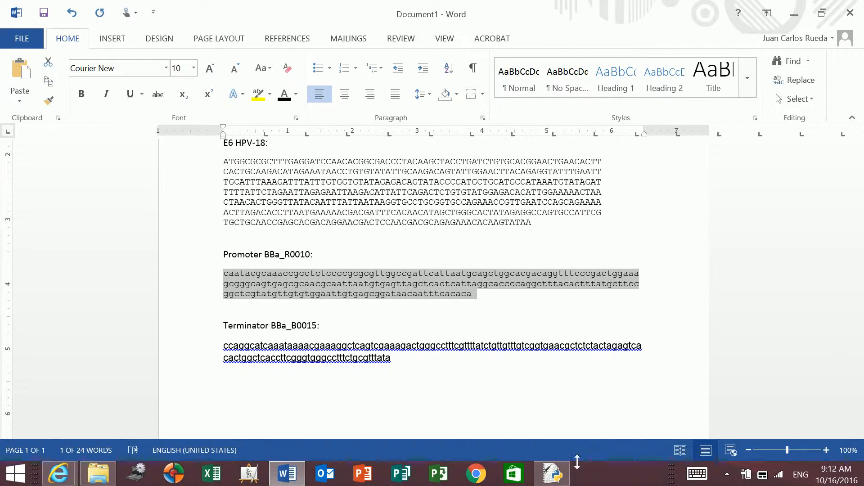
Paste the copied promoter sequence at the script's promoter prompt in the console and submit it.
click(552, 473)
click(28, 28)
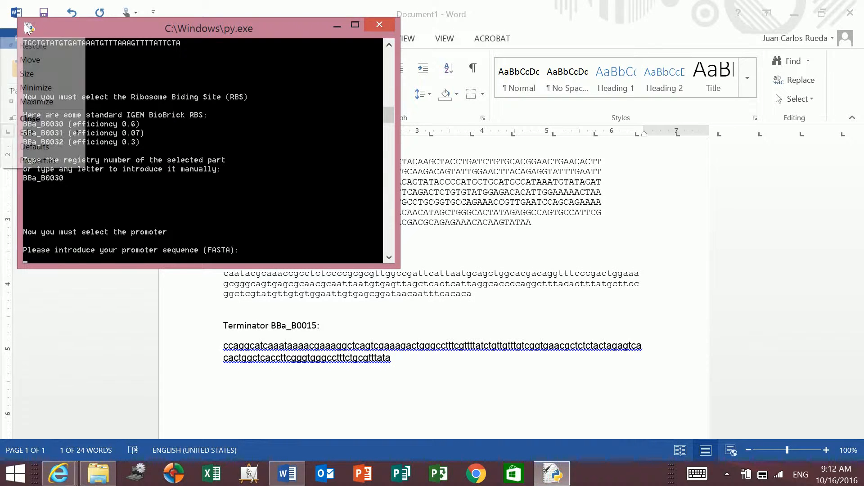
mouse_move(75, 139)
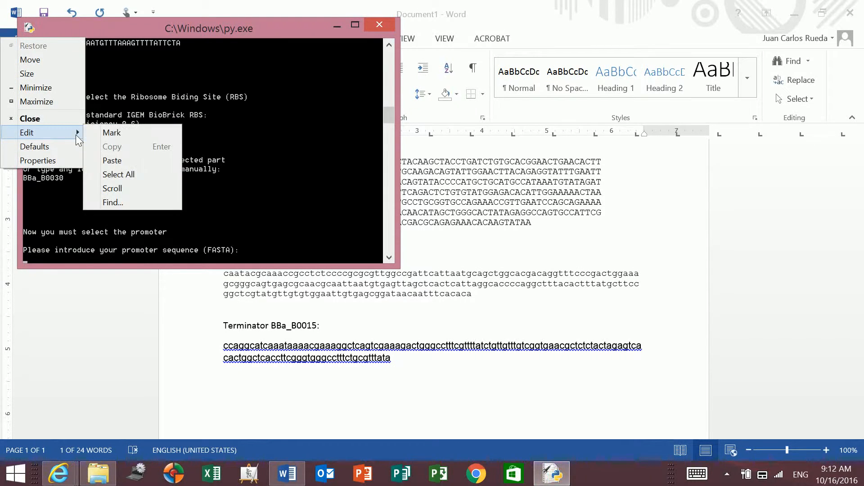
click(123, 158)
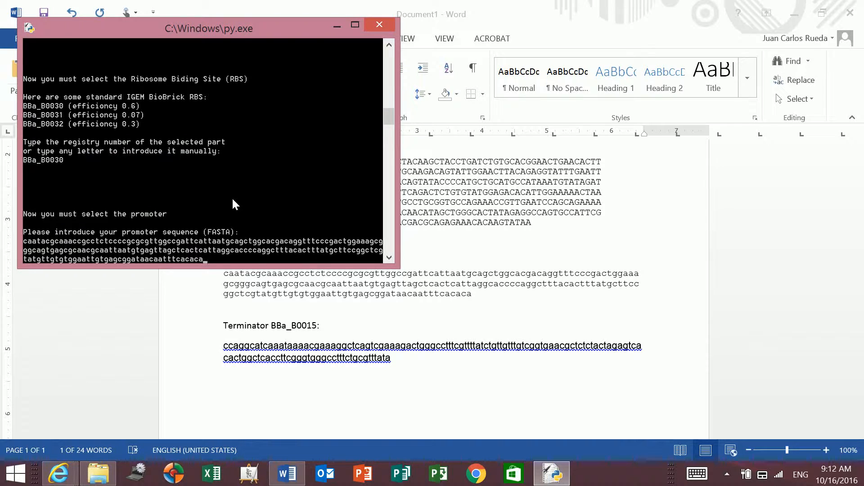
key(Return)
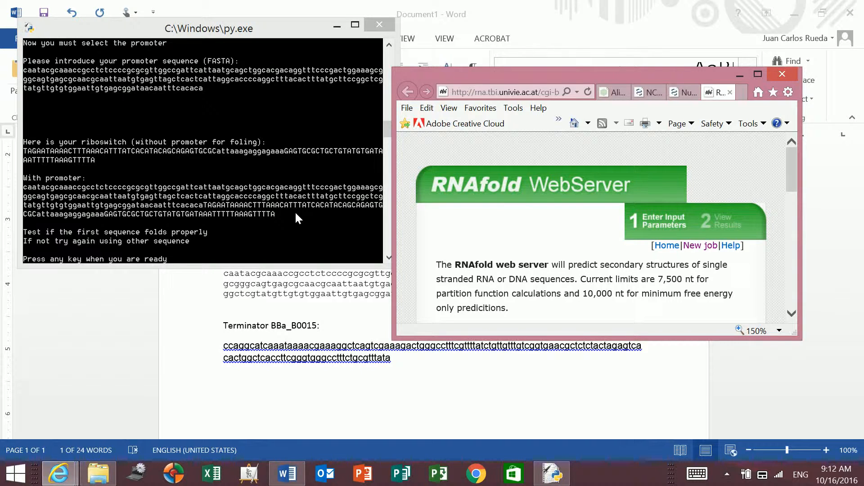
Copy the two-line riboswitch sequence without promoter from the script's console output.
click(96, 156)
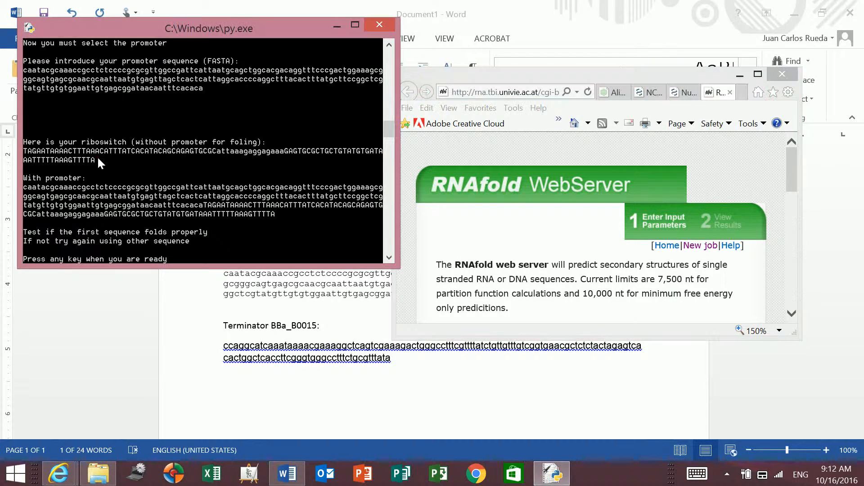
click(30, 28)
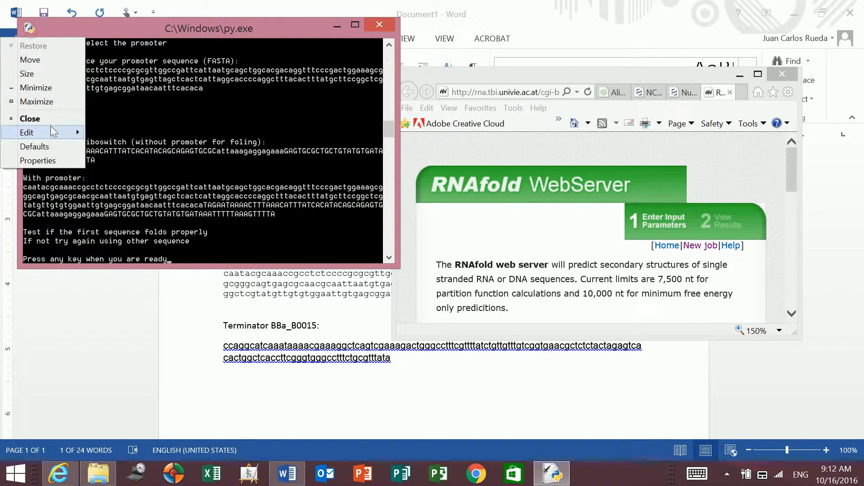
mouse_move(52, 130)
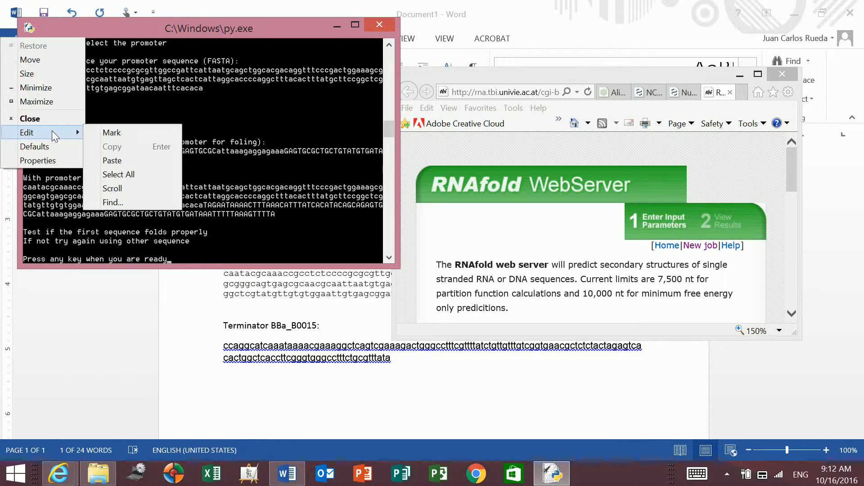
click(104, 132)
drag(26, 153, 380, 165)
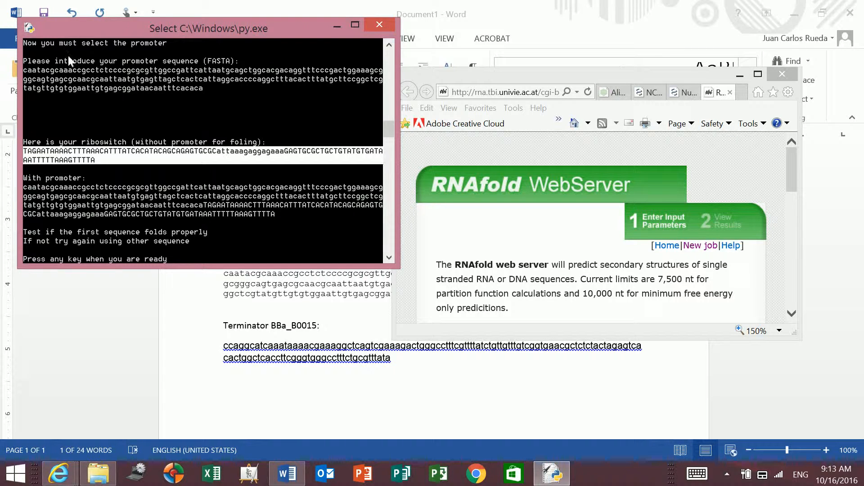
click(26, 28)
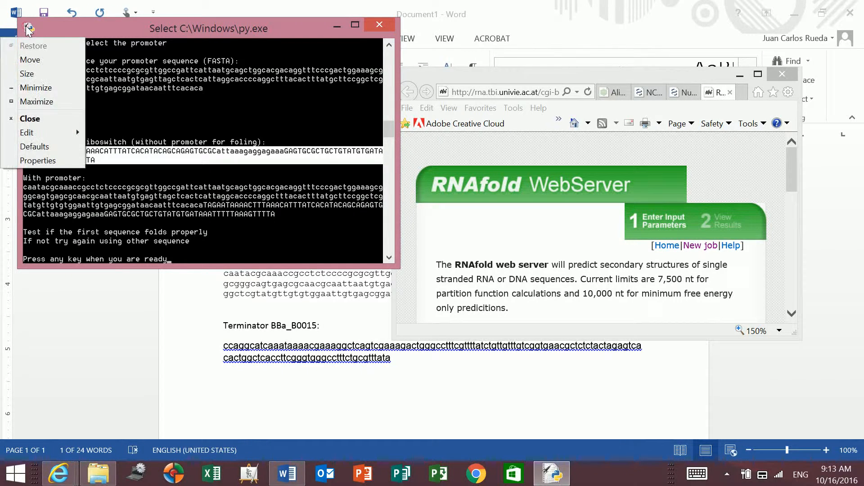
mouse_move(55, 133)
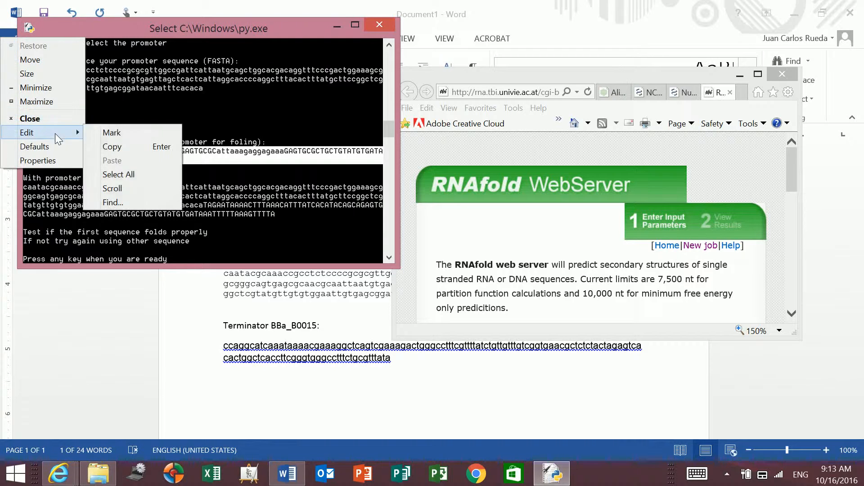
click(97, 141)
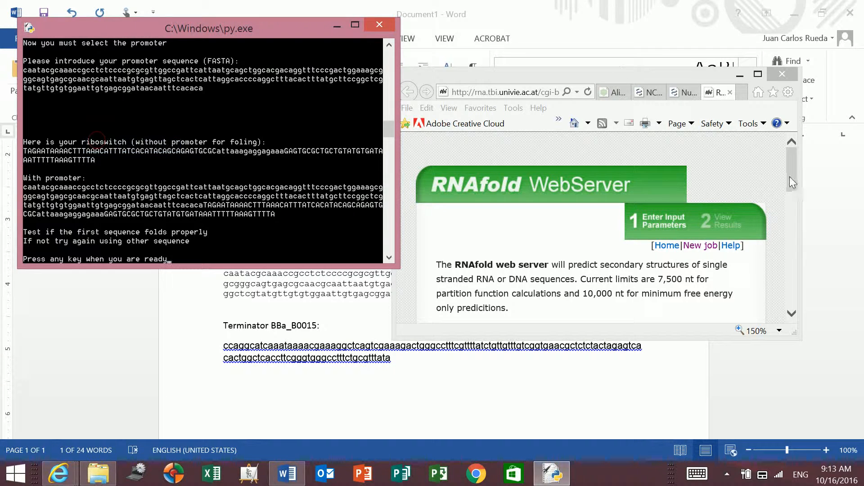
Fold the copied riboswitch sequence in the RNAfold web server with the default options and review the MFE secondary structure drawing.
drag(791, 178, 779, 237)
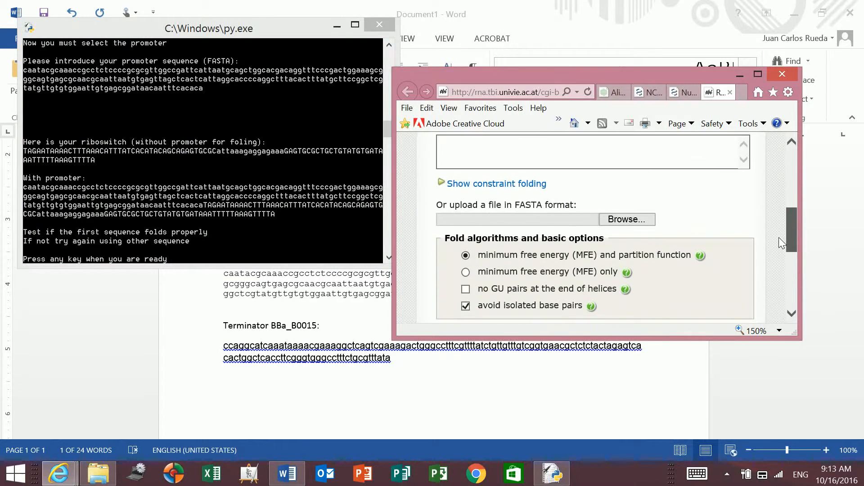
click(664, 163)
key(ctrl+v)
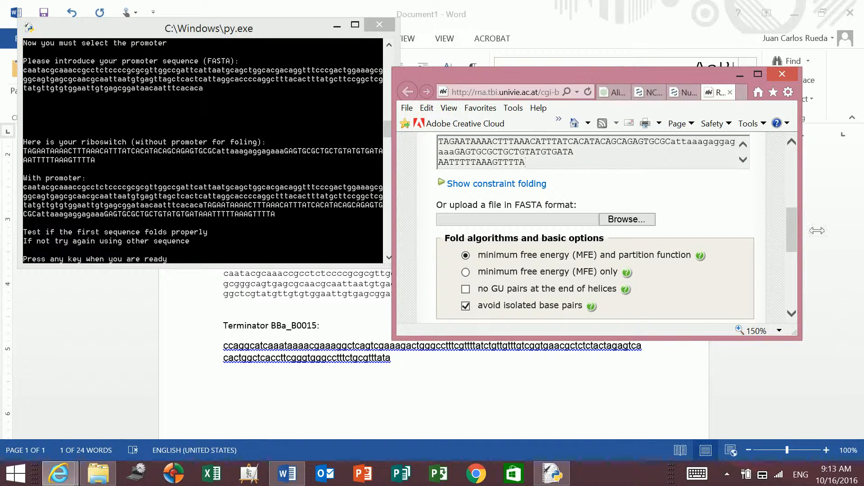
drag(788, 238, 782, 283)
click(692, 267)
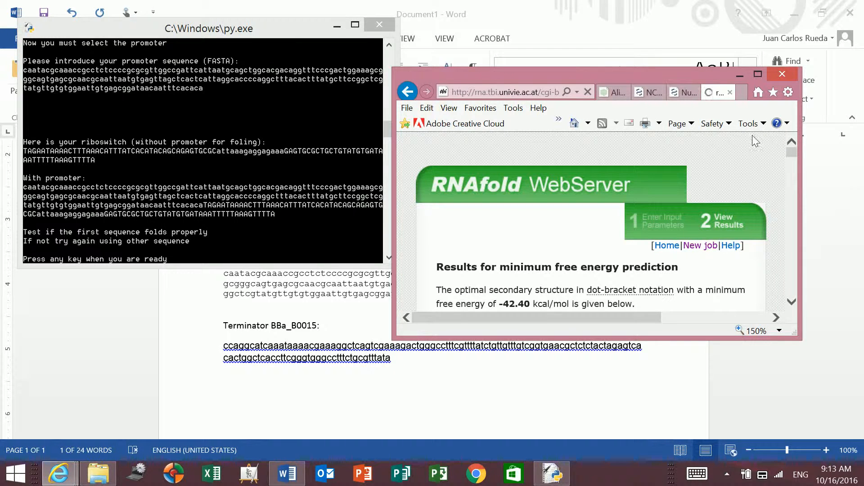
drag(791, 152, 769, 189)
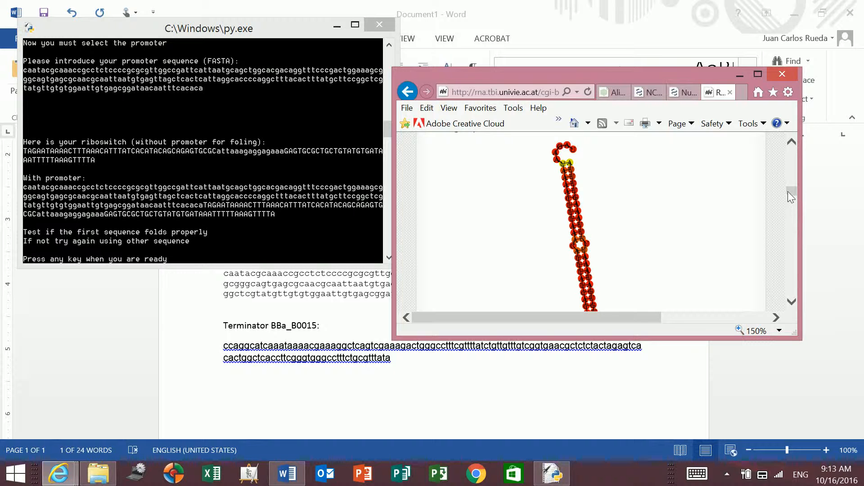
drag(787, 191, 788, 201)
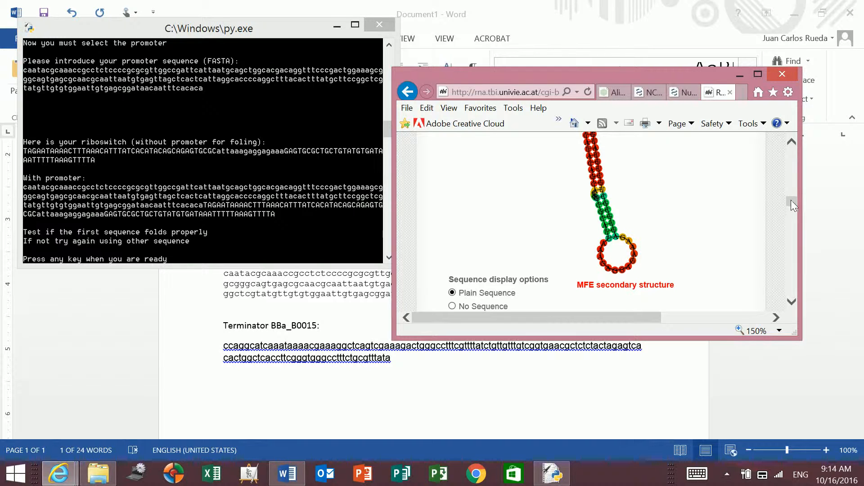
drag(791, 200, 791, 197)
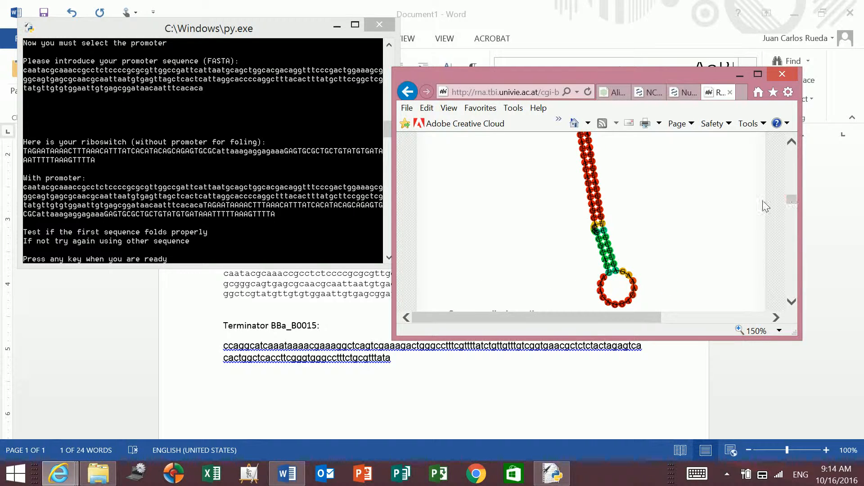
Continue the script in the console, answer p to add a reporter protein, and choose BFP.
click(245, 224)
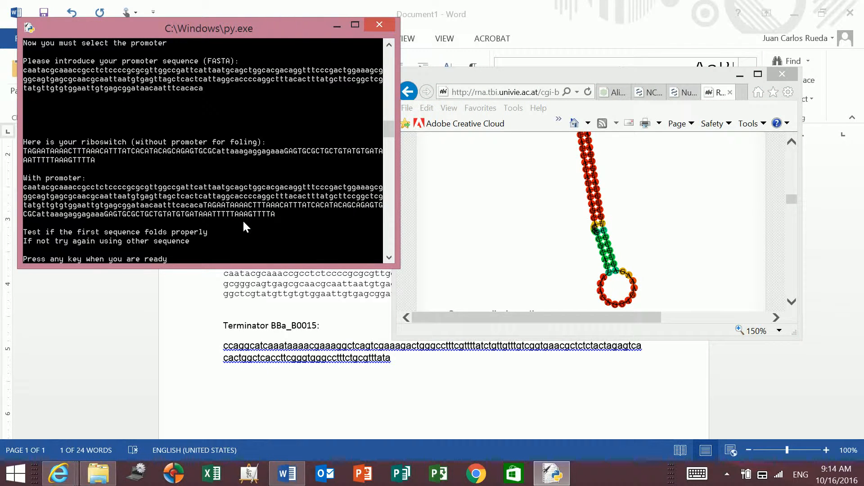
key(Return)
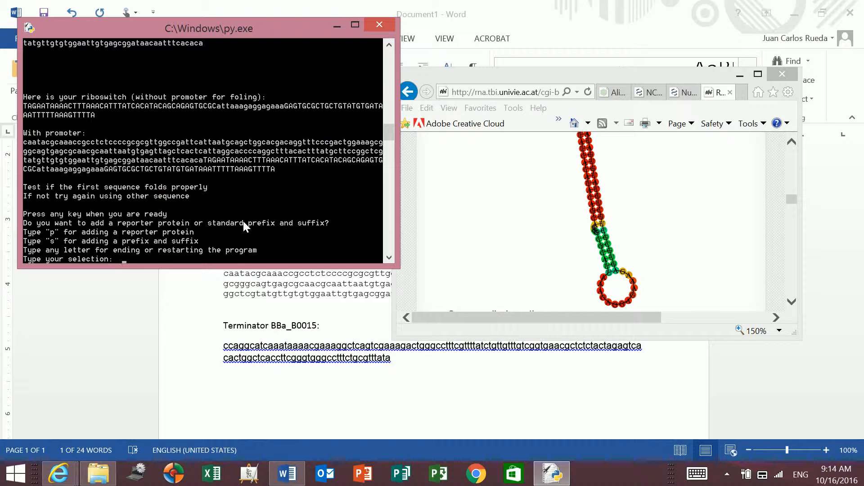
text(p)
key(Return)
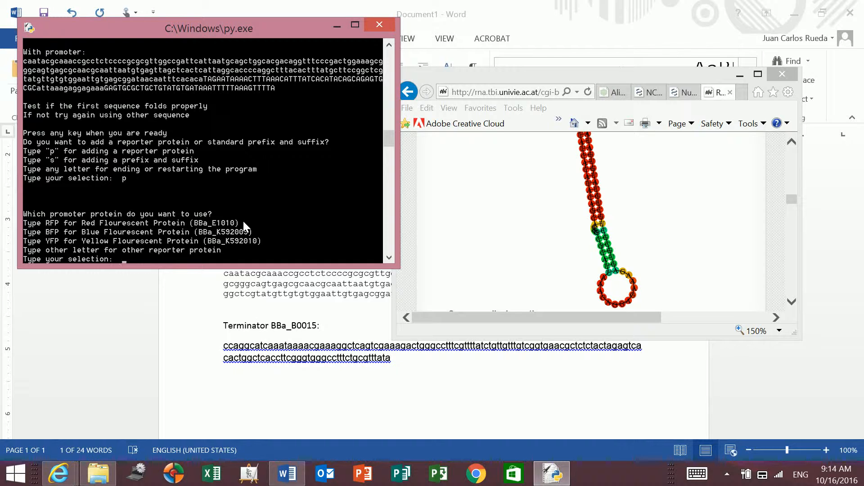
text(BFP)
key(Return)
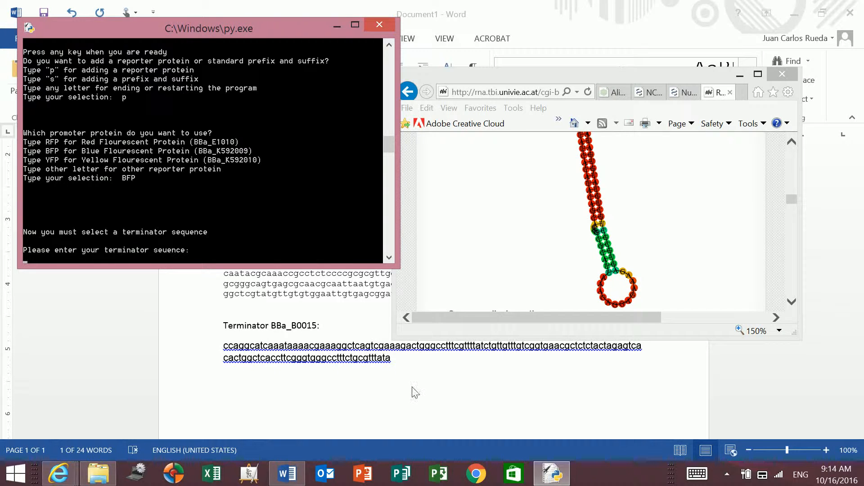
Copy the terminator BBa_B0015 sequence from the Word document and submit it at the script's terminator prompt.
click(423, 391)
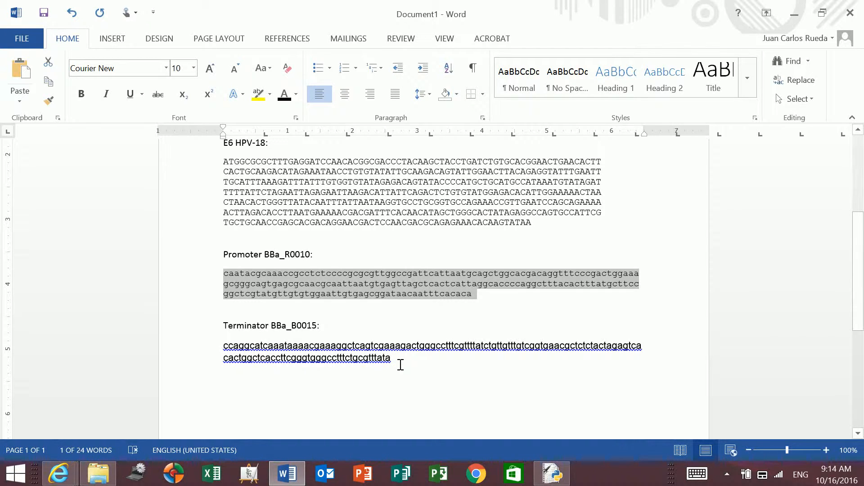
drag(401, 365, 182, 344)
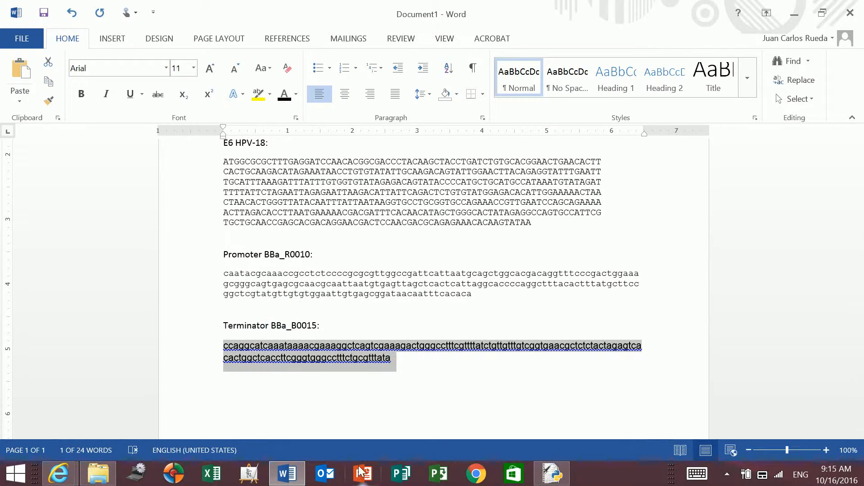
click(552, 473)
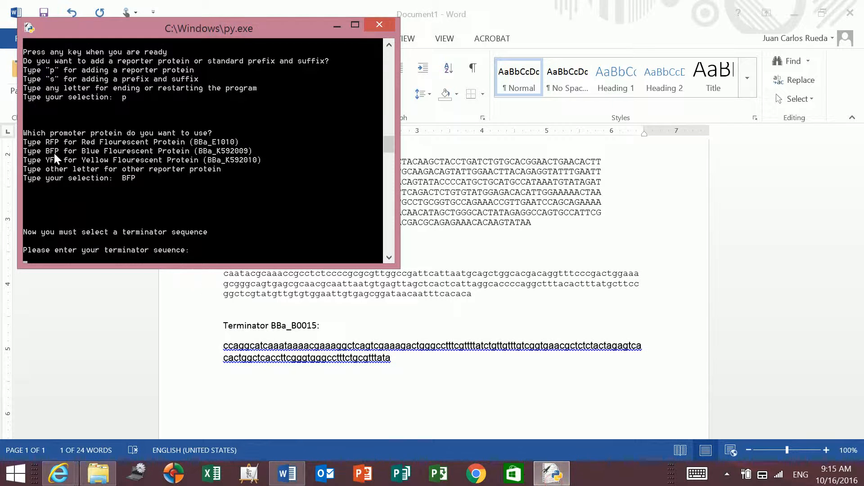
click(29, 28)
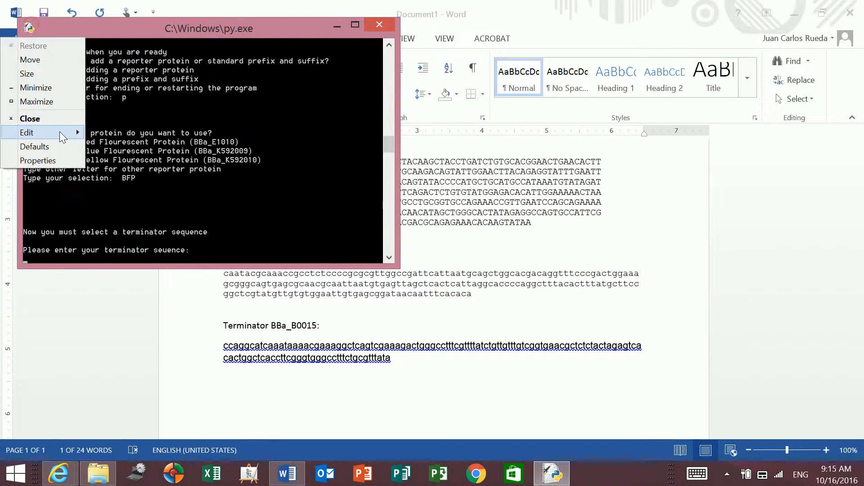
mouse_move(60, 131)
click(112, 158)
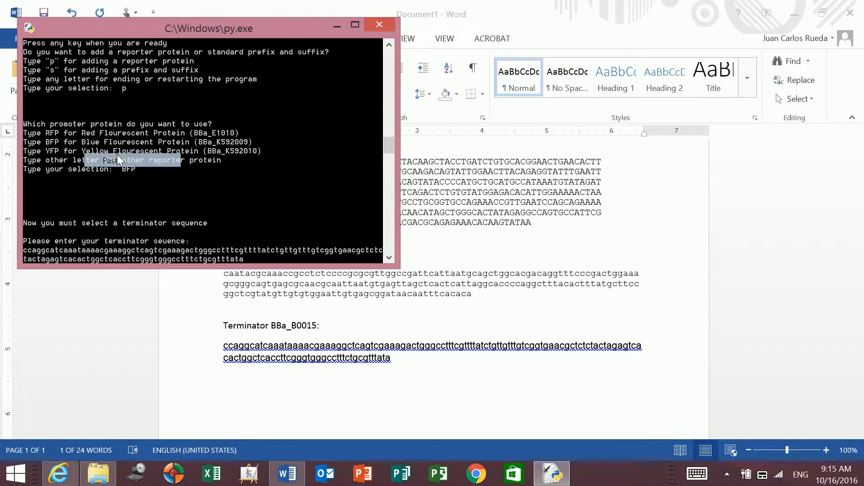
key(Return)
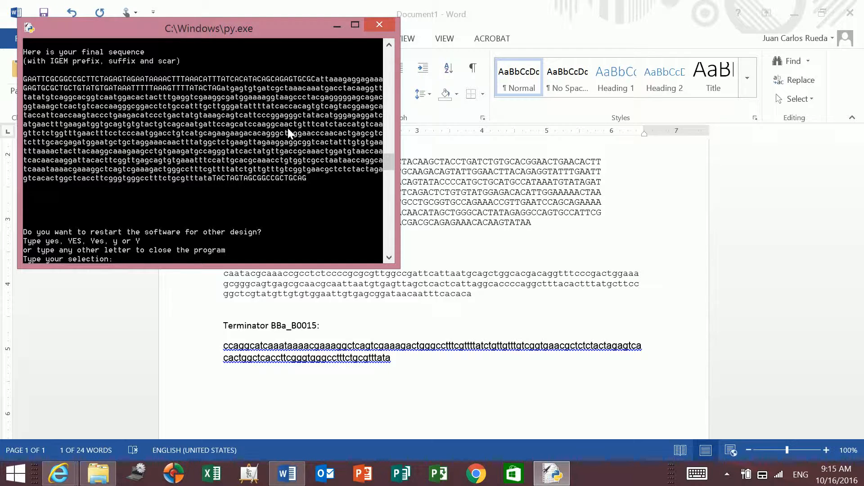
Answer p at the script's restart prompt to close the program.
text(p)
key(Return)
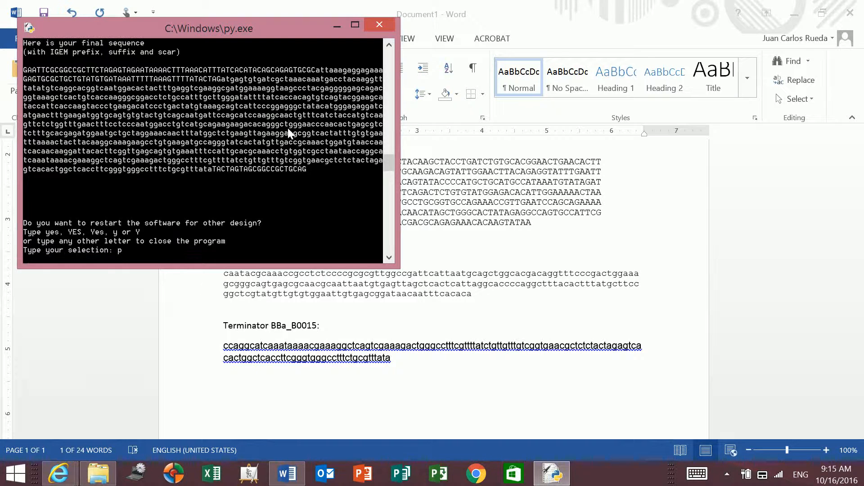